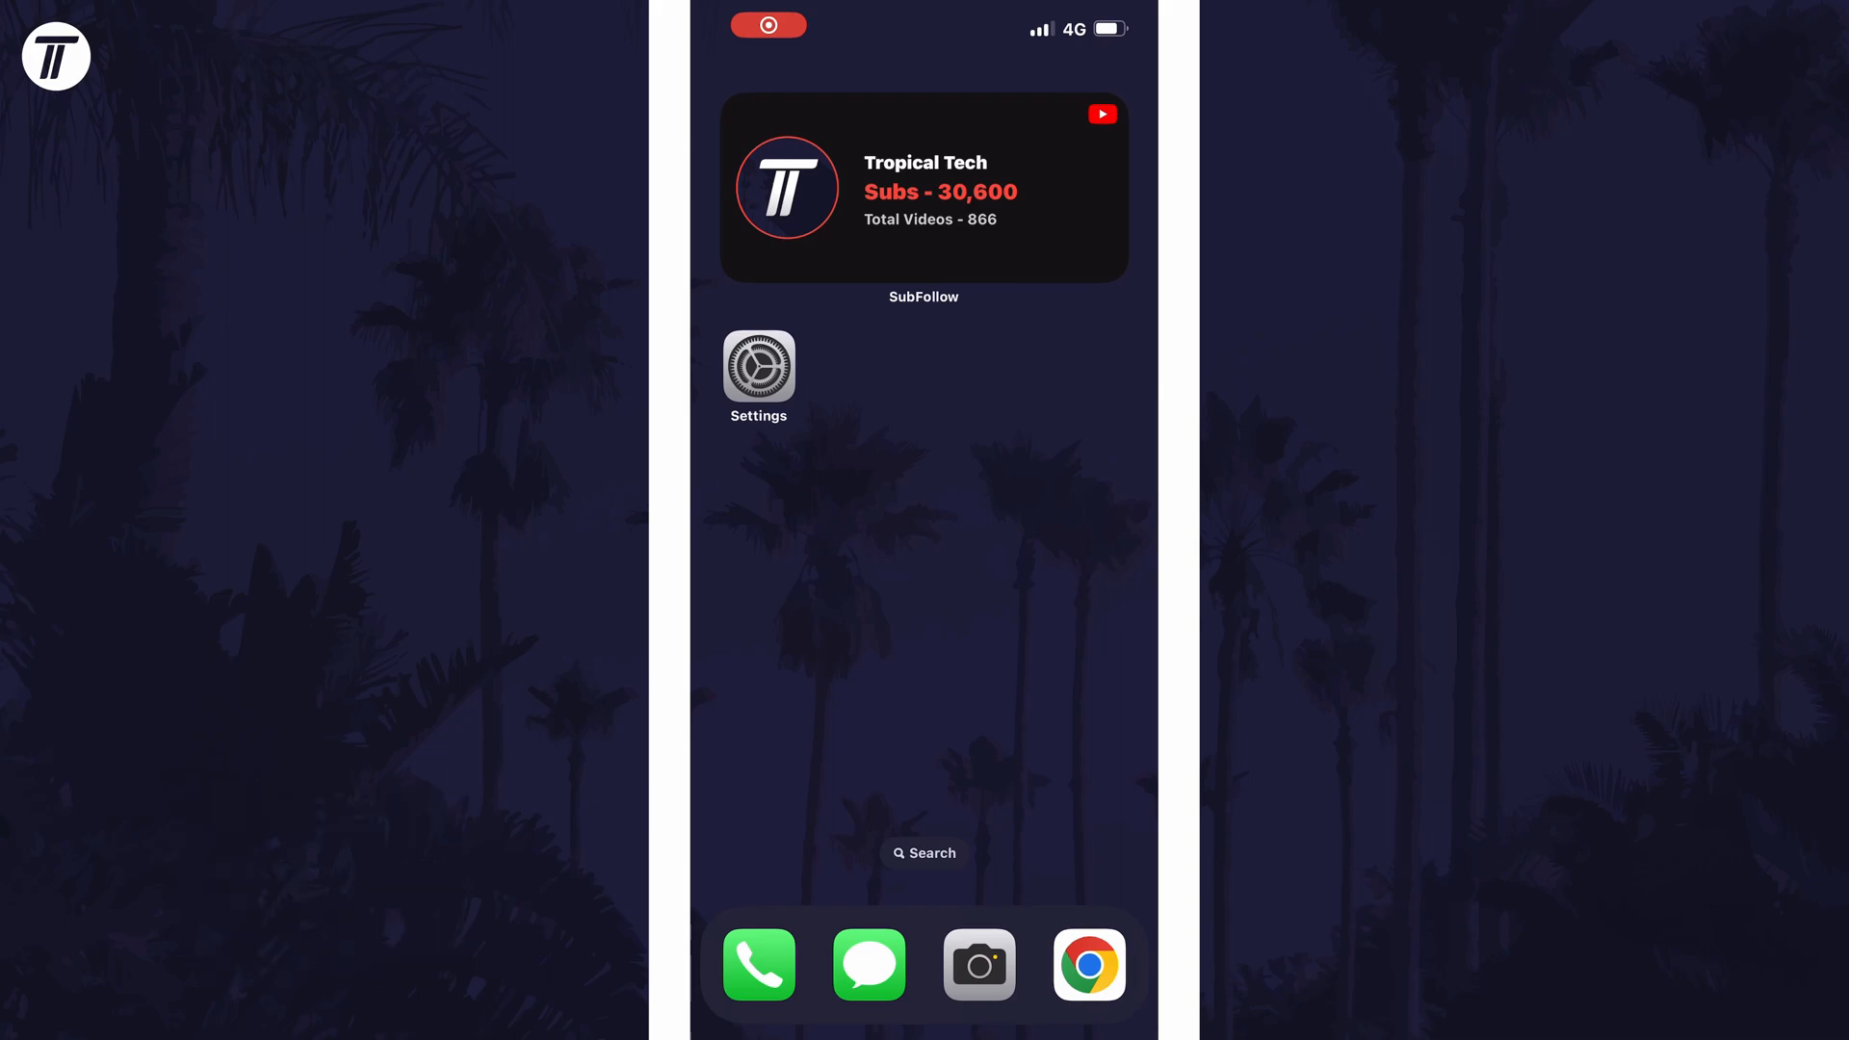
Launch Settings from the home screen
left_click(759, 369)
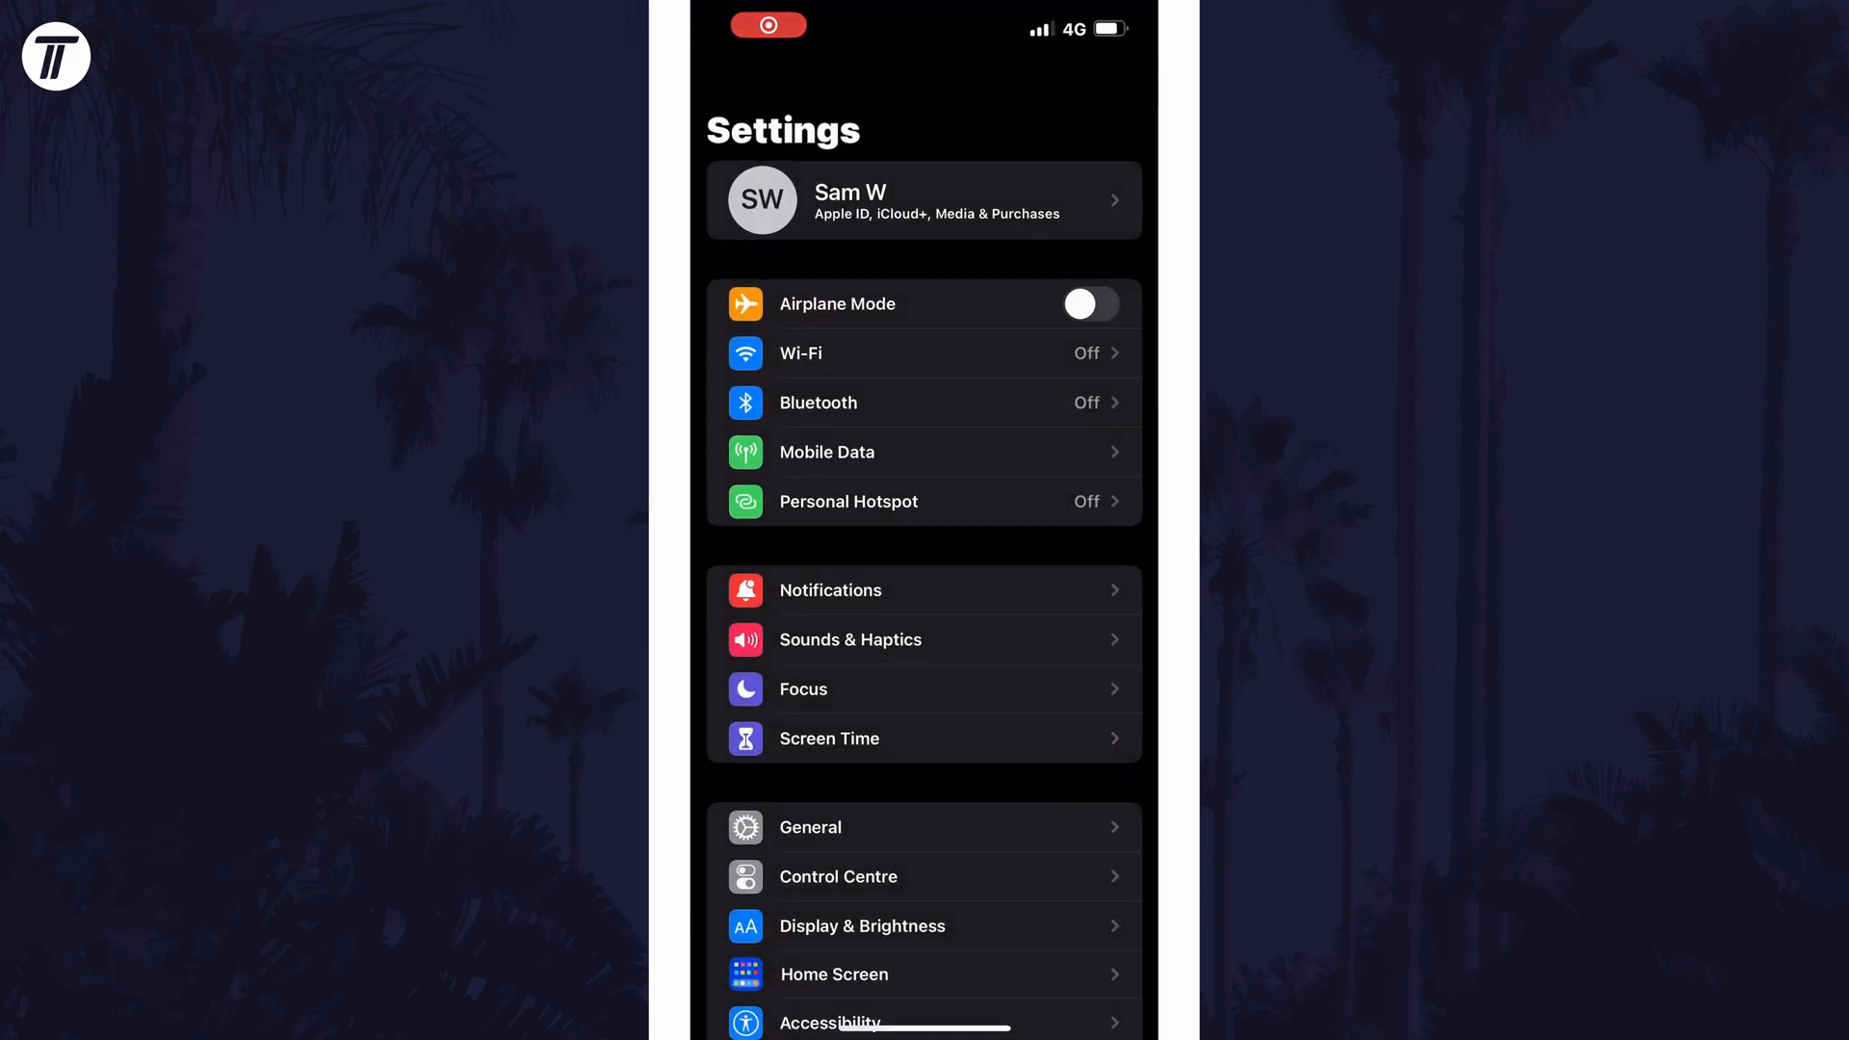
scroll(926, 578, "down", 3)
scroll(926, 578, "down", 5)
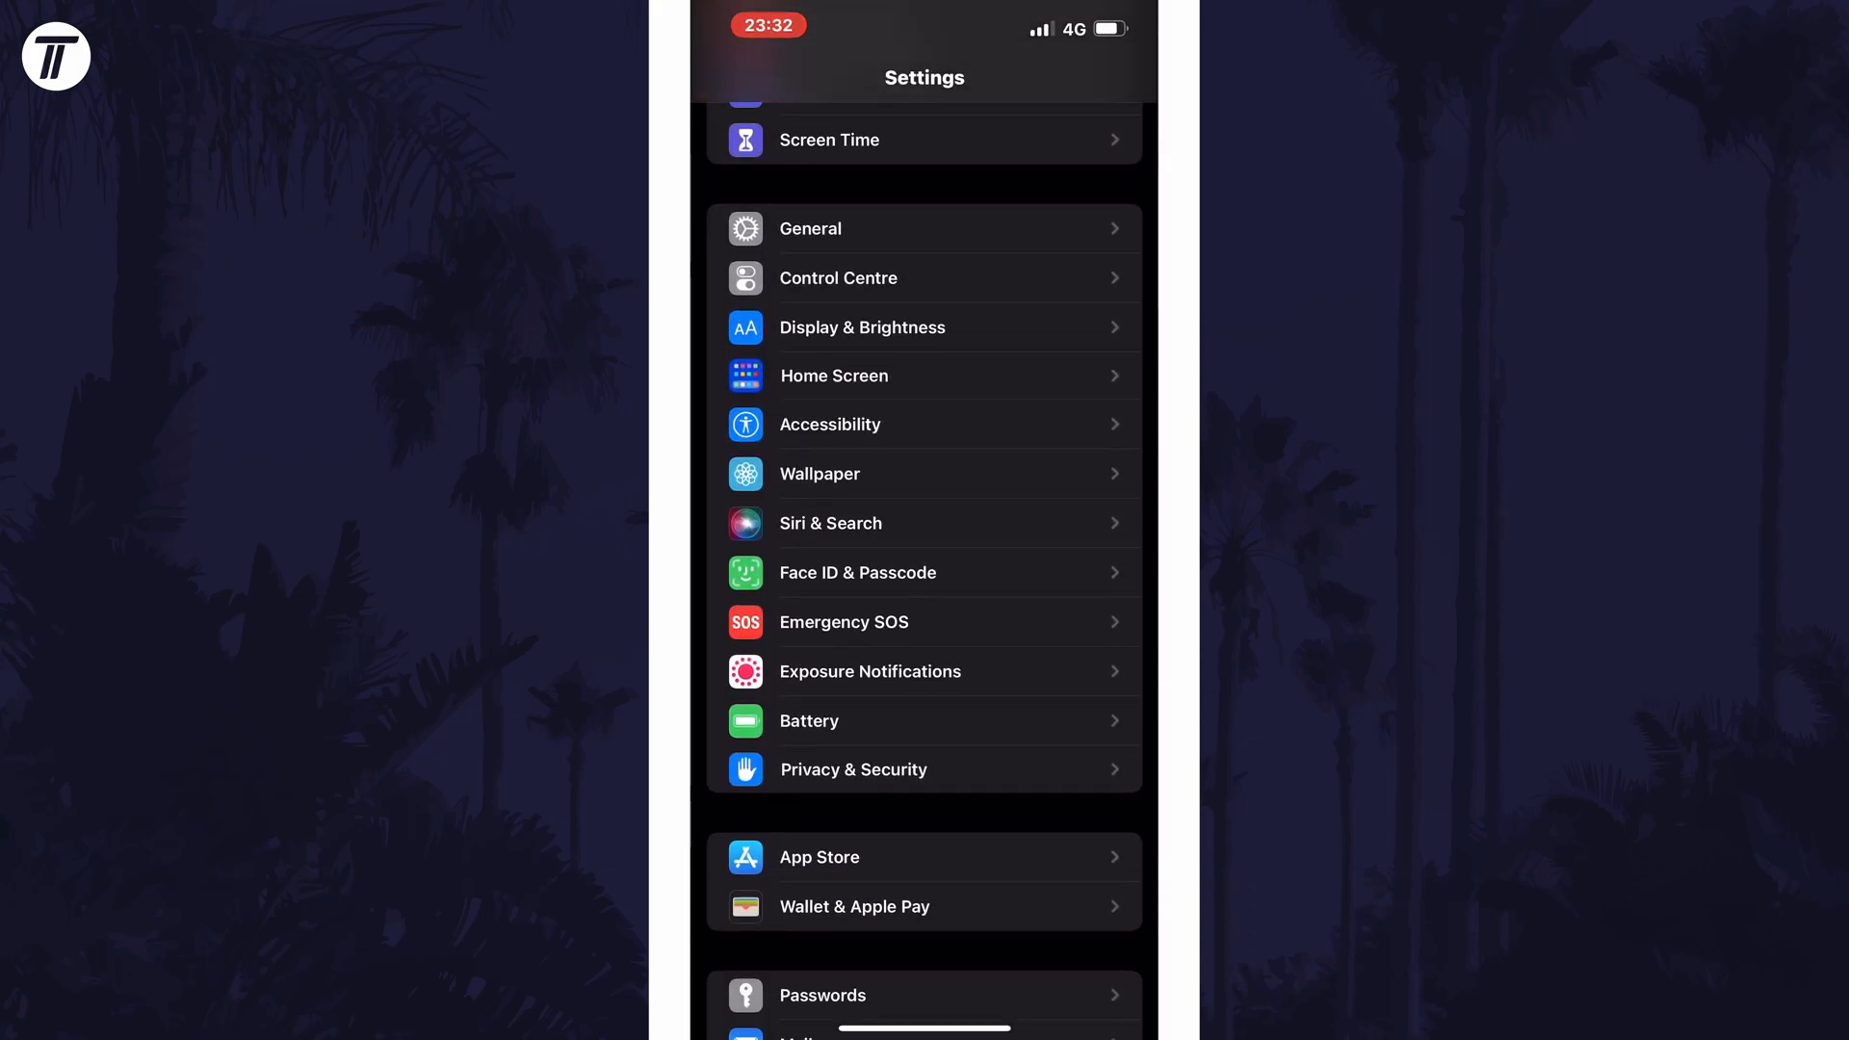
Enter Face ID & Passcode and switch off Face ID for iTunes & App Store
left_click(859, 572)
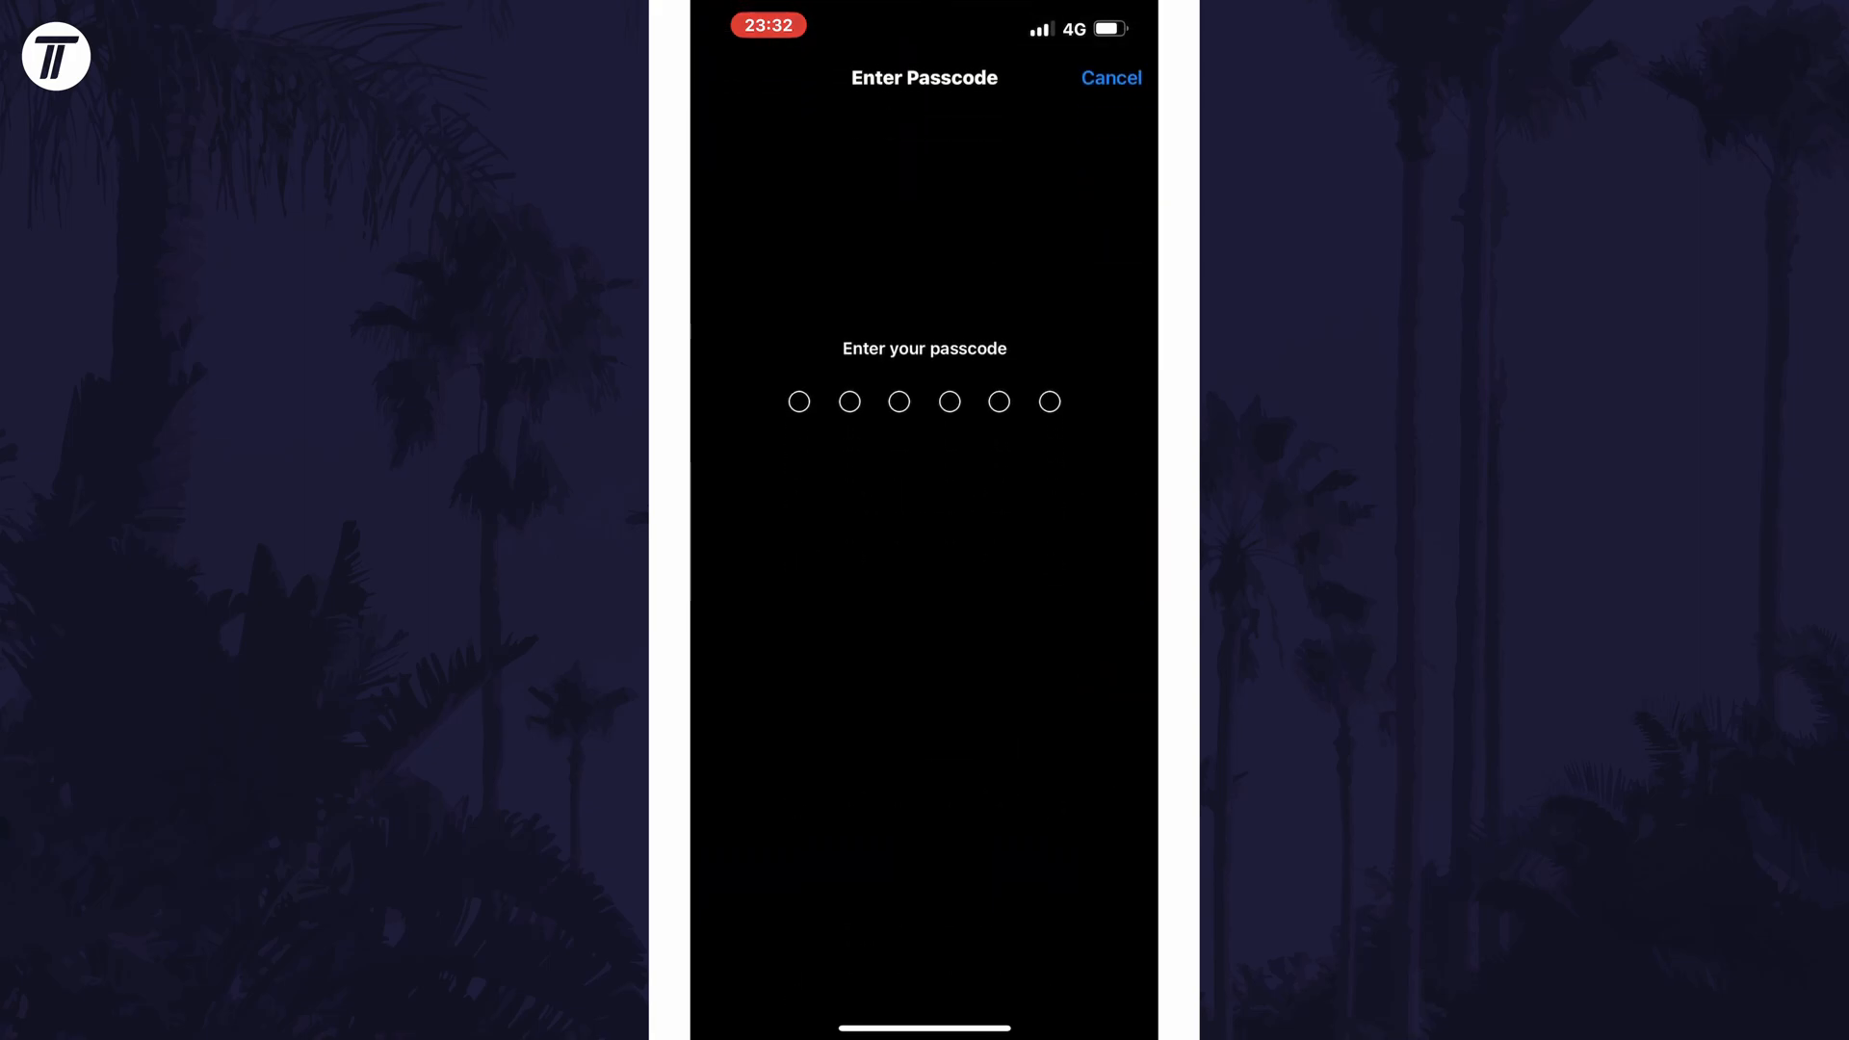
type("000000")
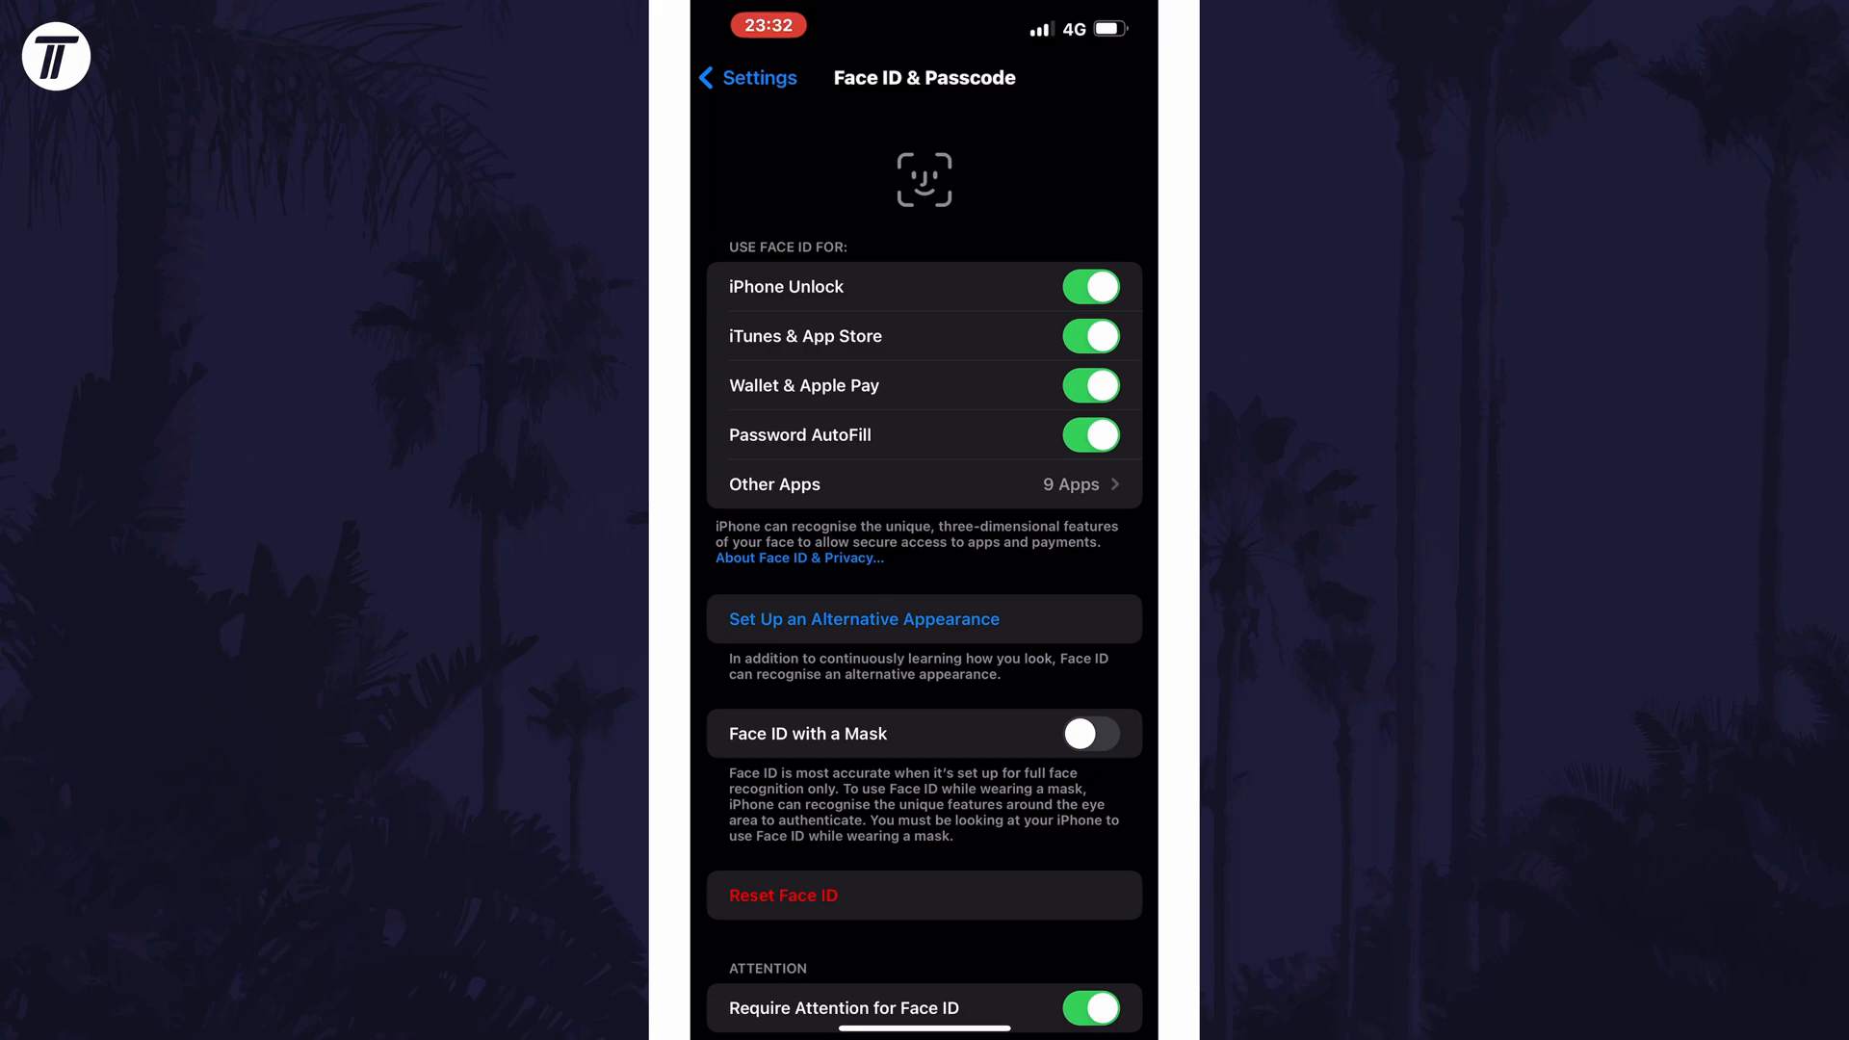
left_click(1092, 336)
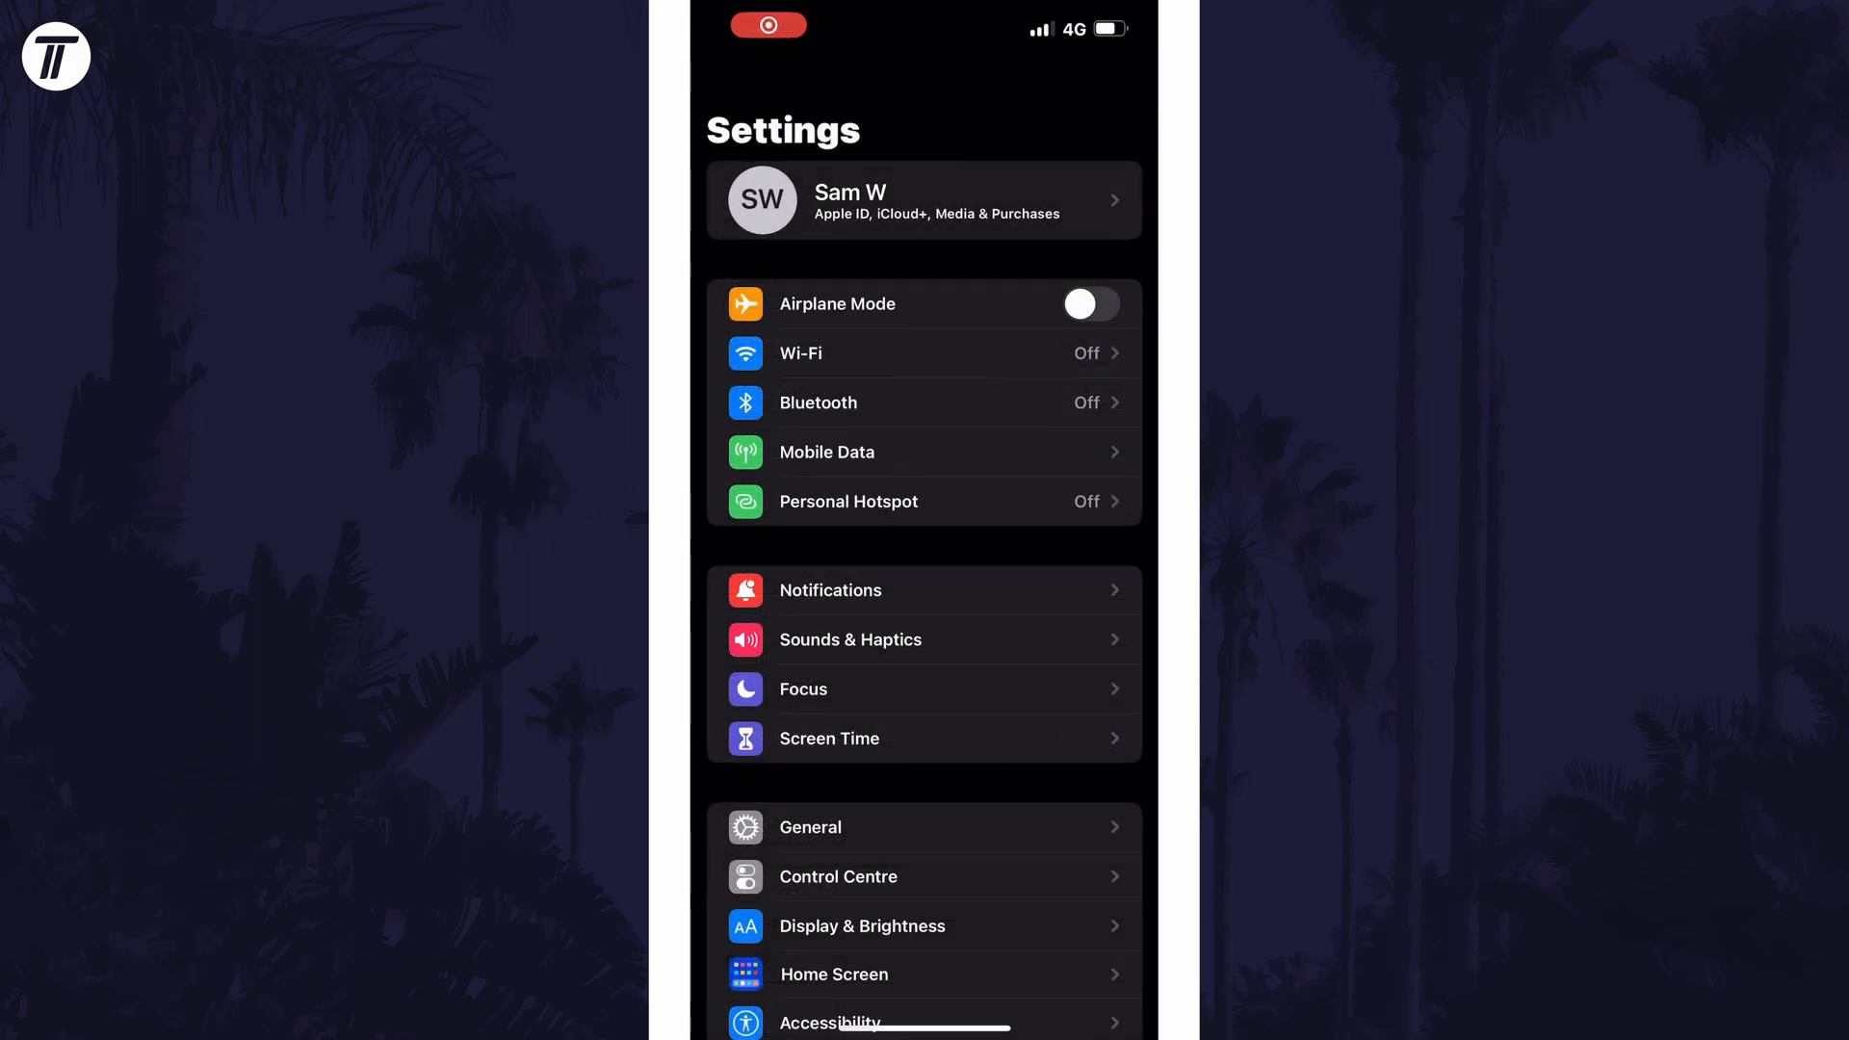
Under Apple ID > Media & Purchases > Password Settings, stop requiring a password for free downloads
left_click(925, 199)
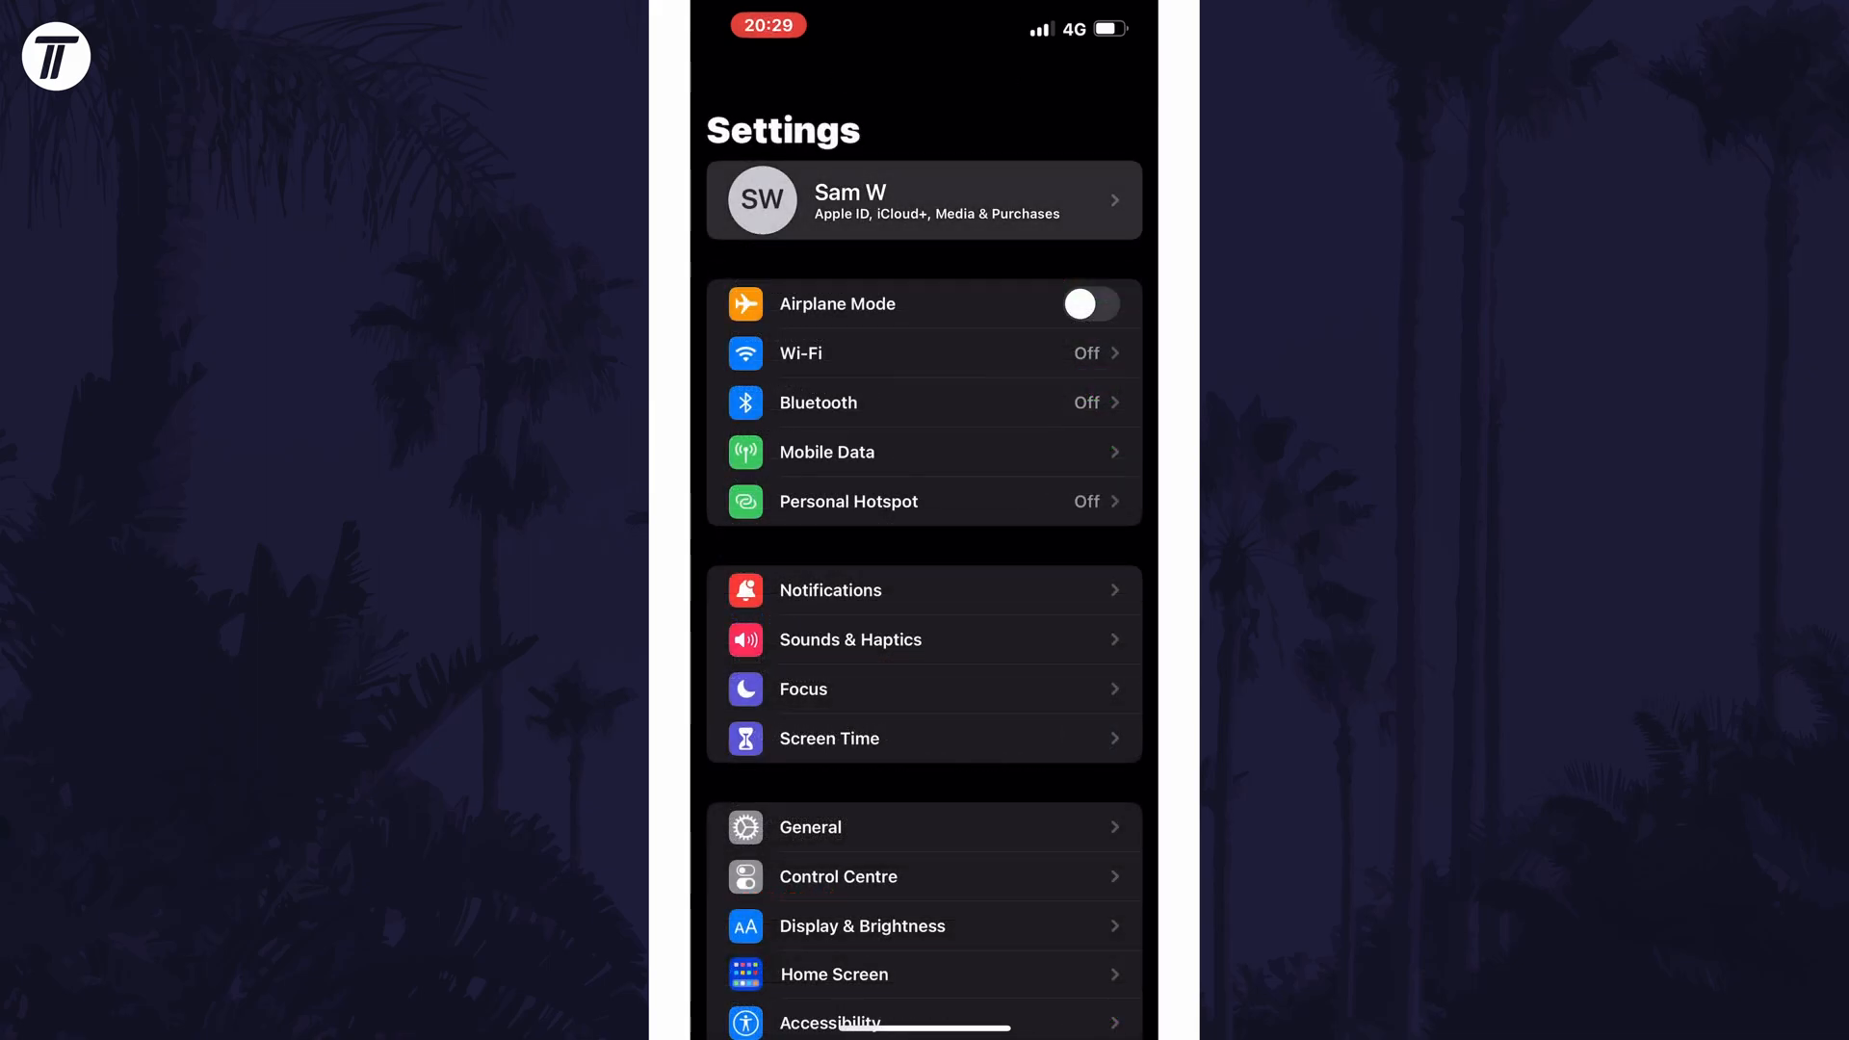
left_click(855, 616)
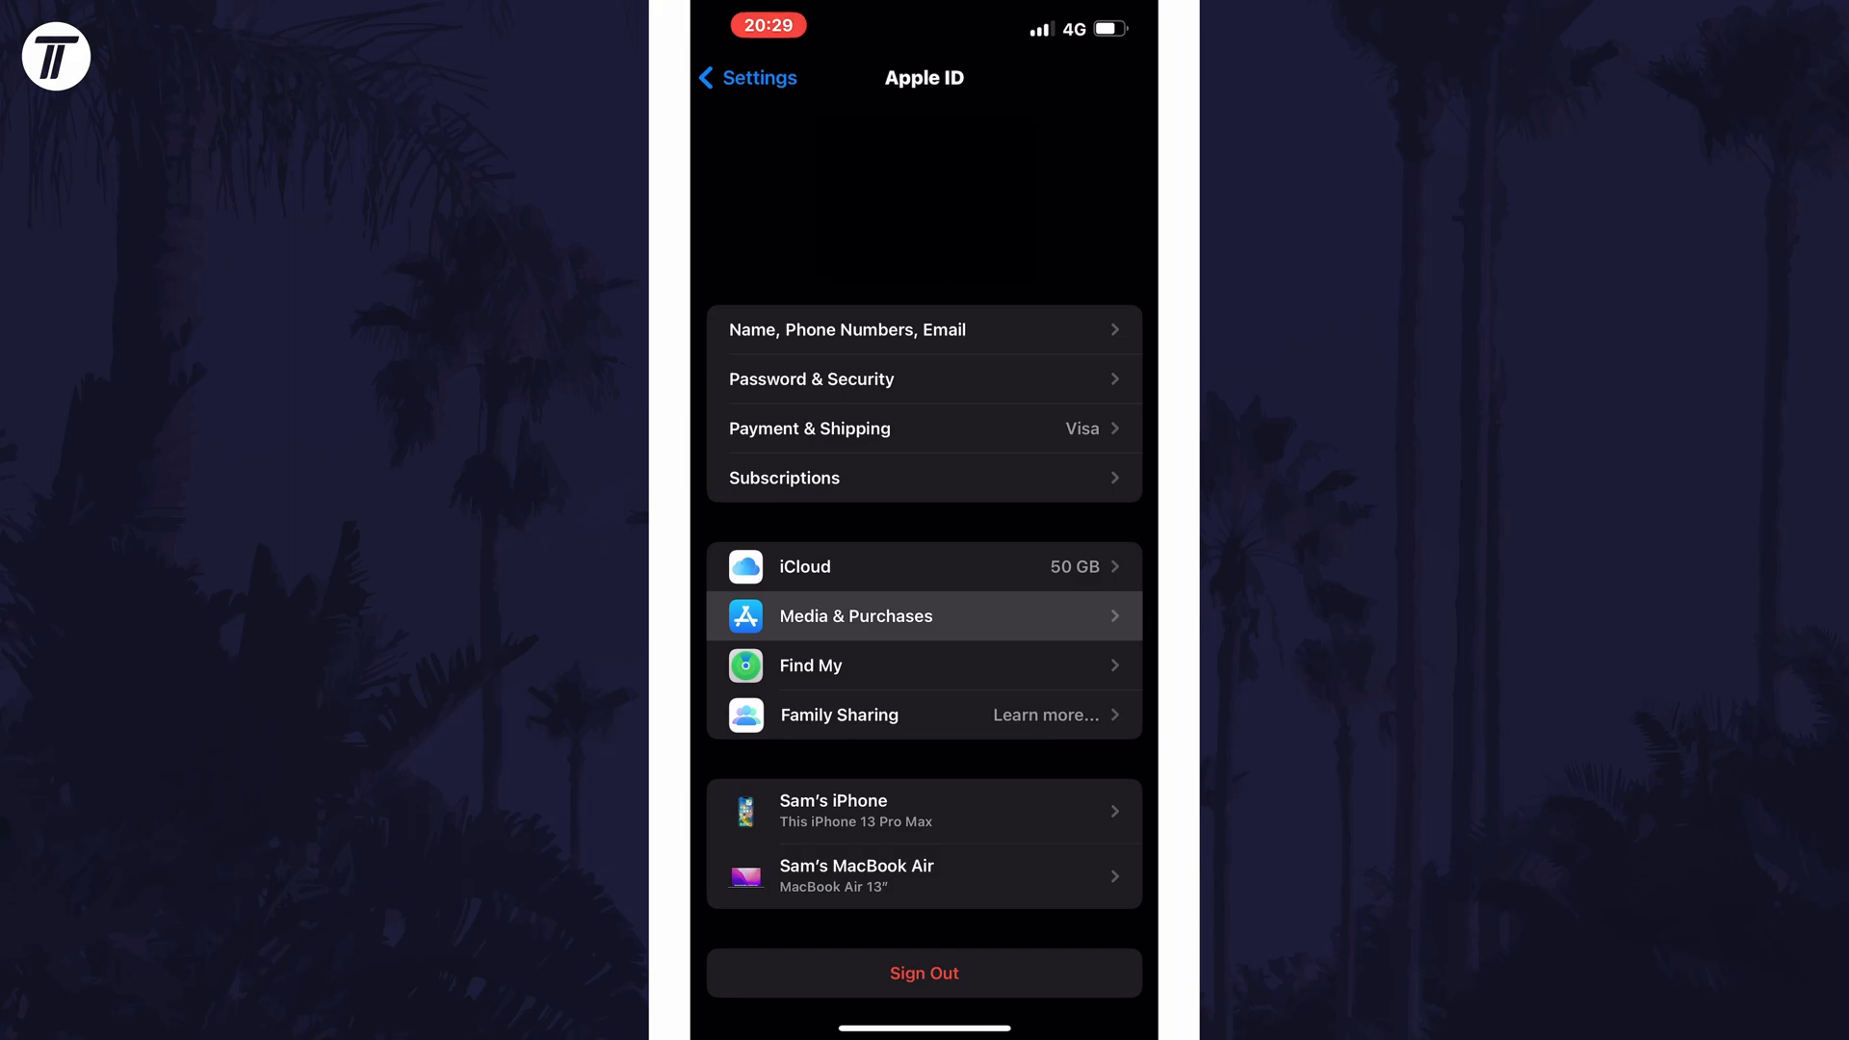
left_click(925, 832)
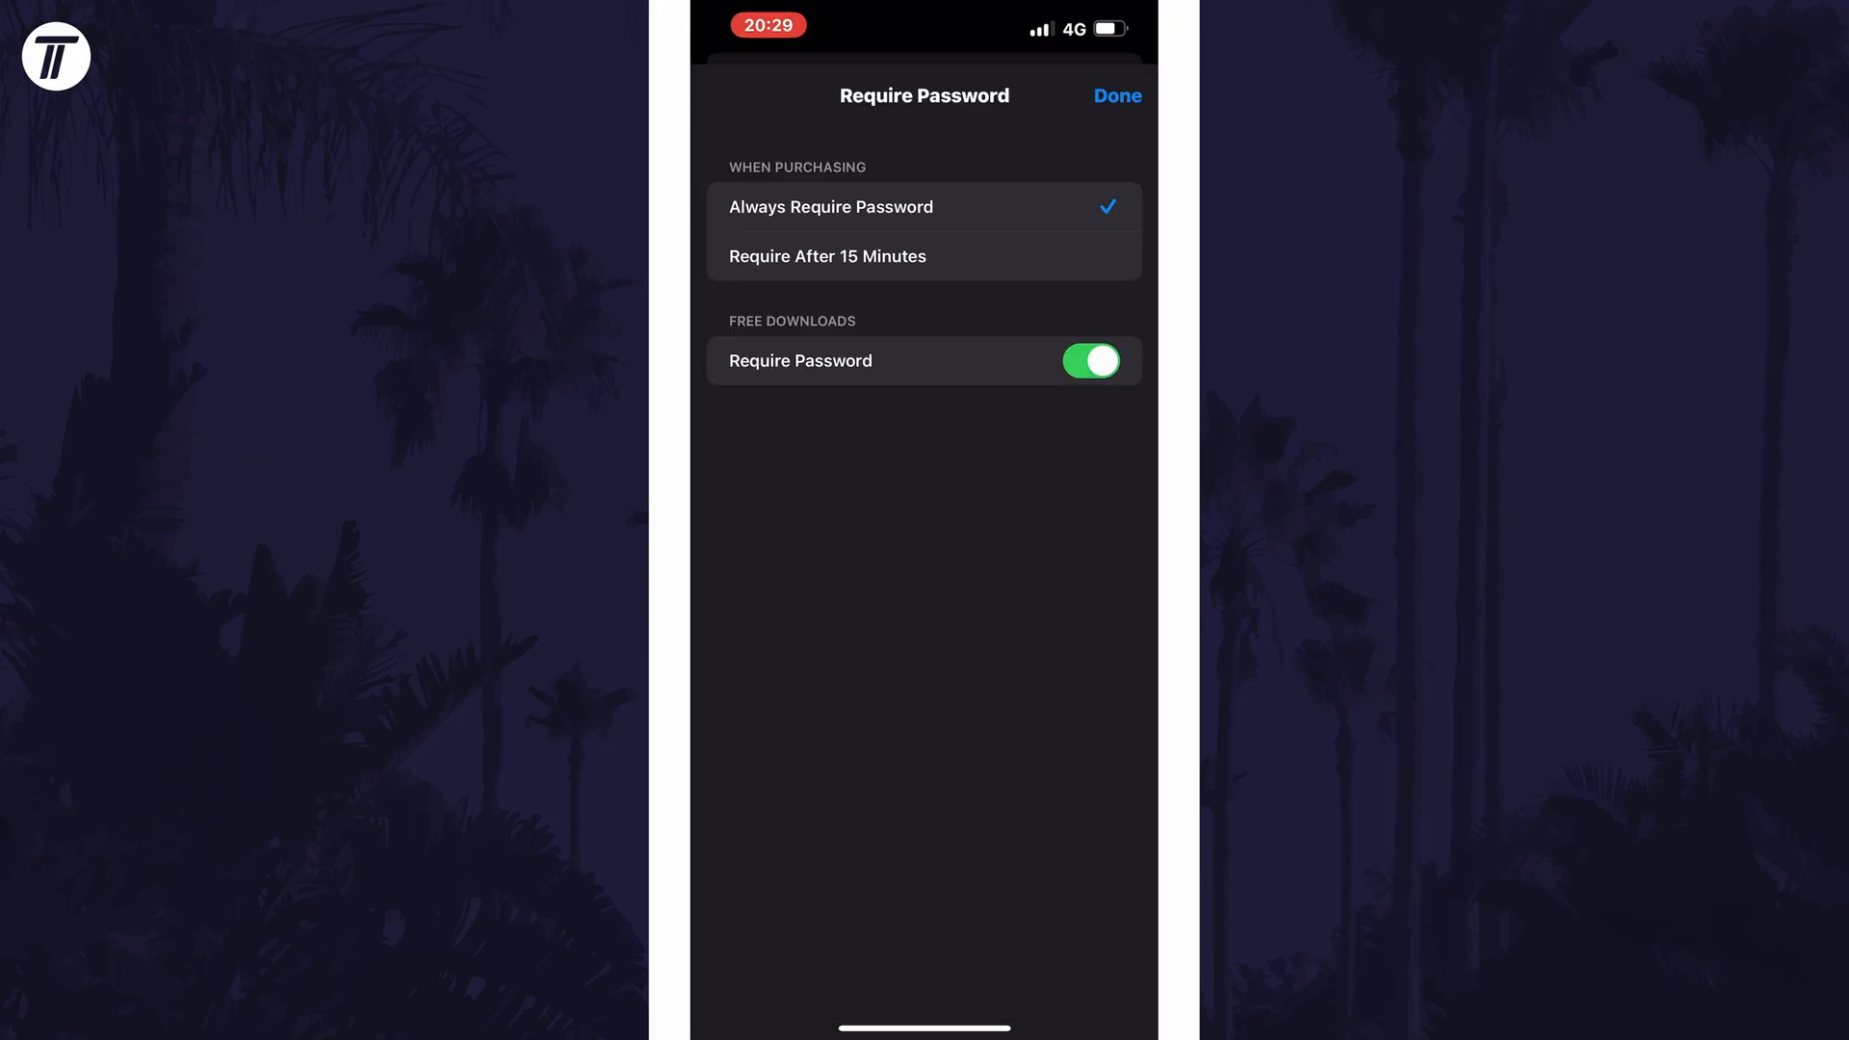
left_click(1092, 362)
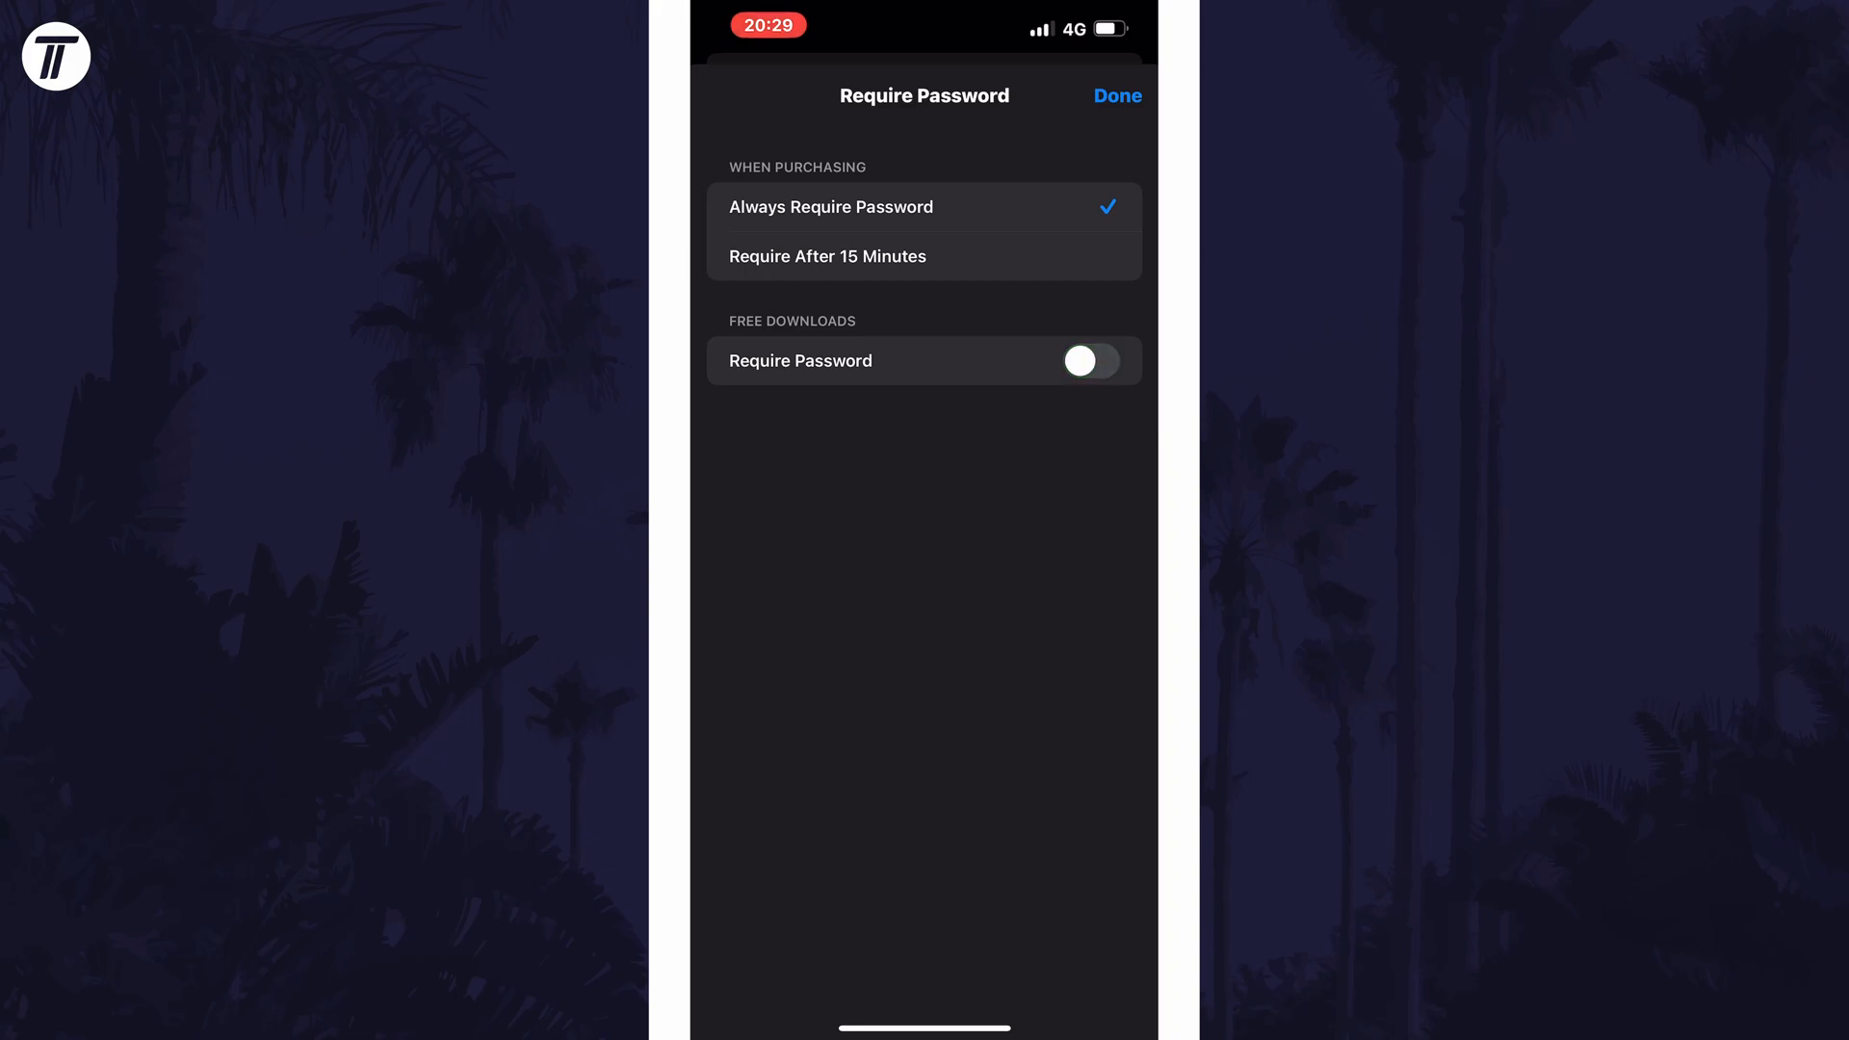